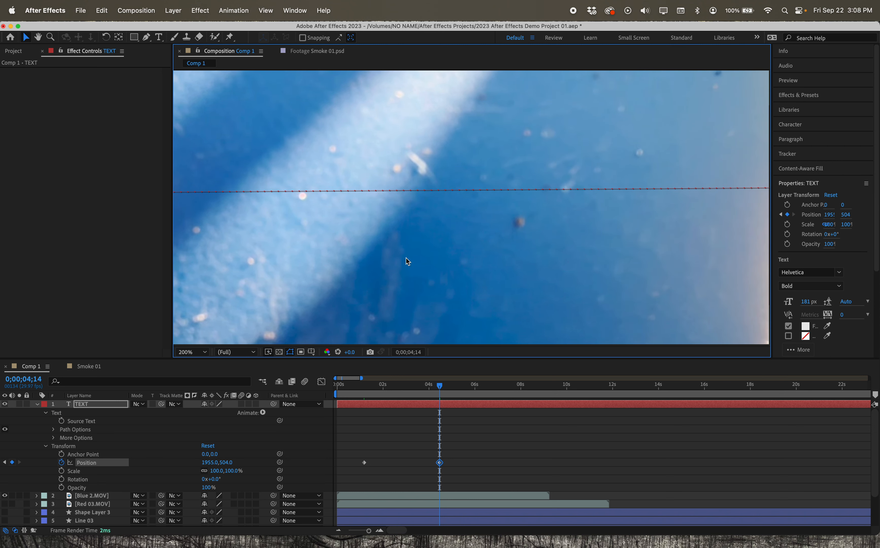
# Remove the Position animation from the TEXT layer and move the text near the middle of the frame, to about 589, 490
pyautogui.click(202, 352)
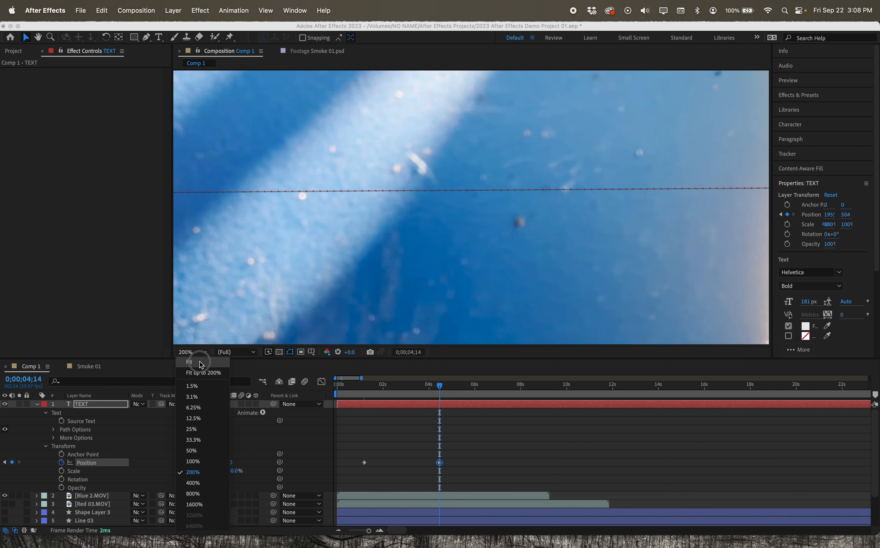
pyautogui.click(189, 362)
pyautogui.moveTo(439, 385); pyautogui.dragTo(442, 386)
pyautogui.click(61, 462)
pyautogui.moveTo(740, 188); pyautogui.dragTo(407, 188)
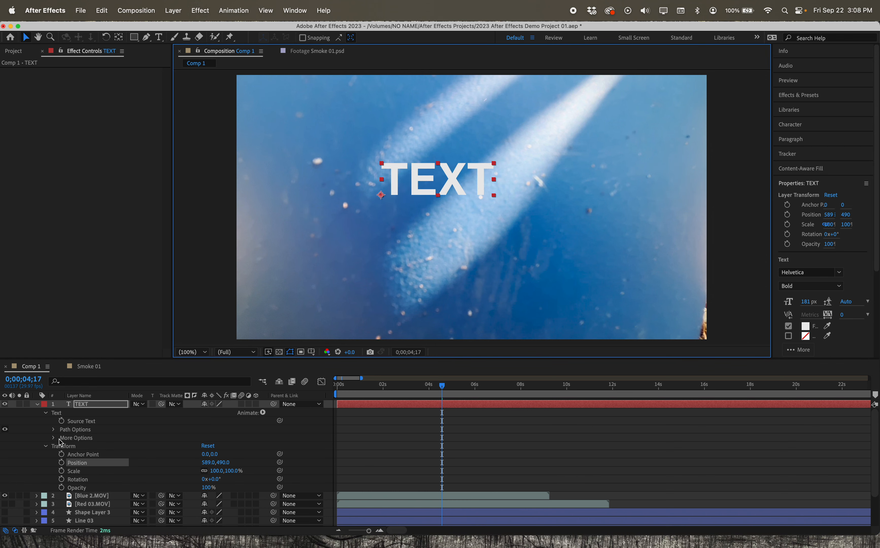
# Collapse the TEXT layer's Transform and Text property groups and the layer itself in the timeline
pyautogui.click(46, 448)
pyautogui.click(46, 446)
pyautogui.click(46, 413)
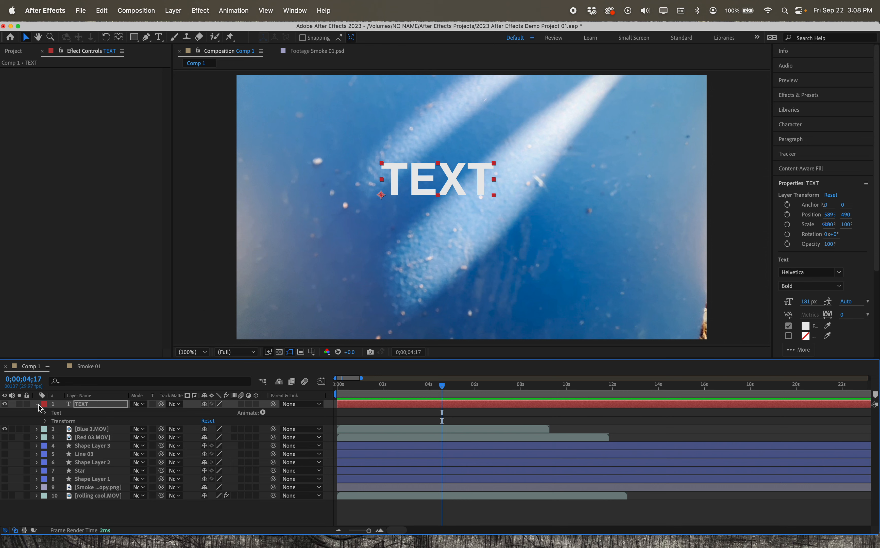
pyautogui.click(38, 404)
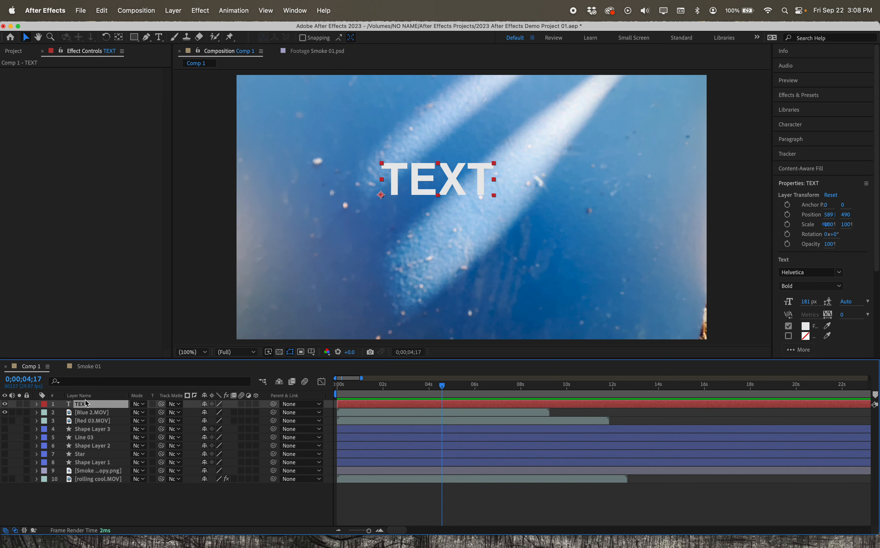
# Edit the text layer's wording so that only the first letter T remains, and deselect it
pyautogui.click(471, 189)
pyautogui.doubleClick(471, 189)
pyautogui.click(490, 186)
pyautogui.press('BackSpace')
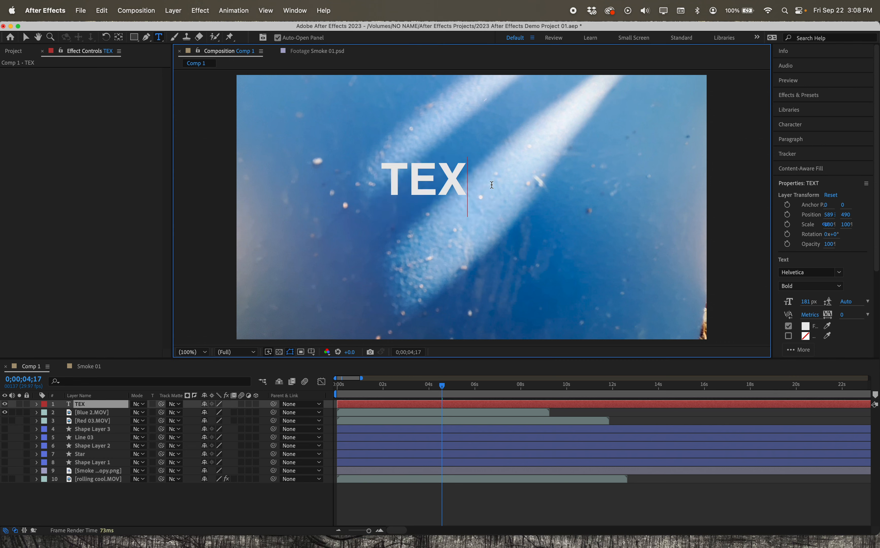
pyautogui.press('BackSpace')
pyautogui.press('BackSpace')
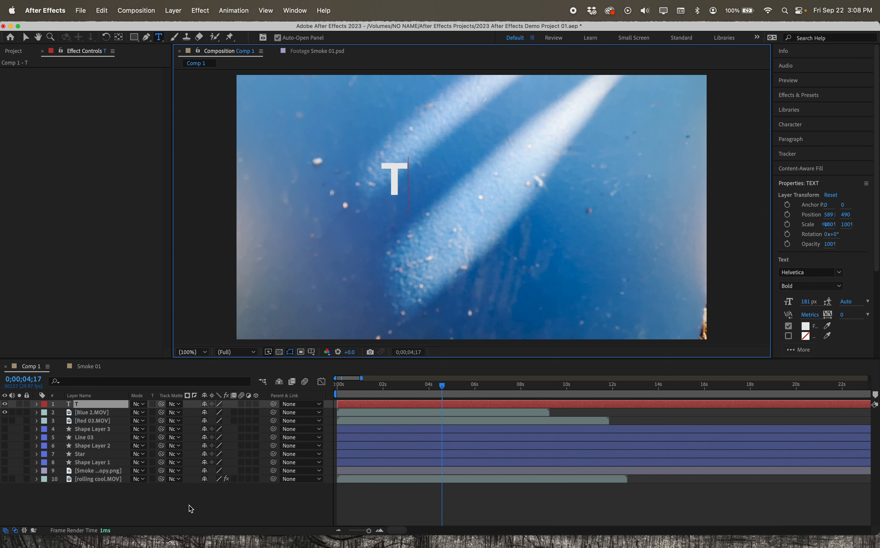
pyautogui.click(191, 509)
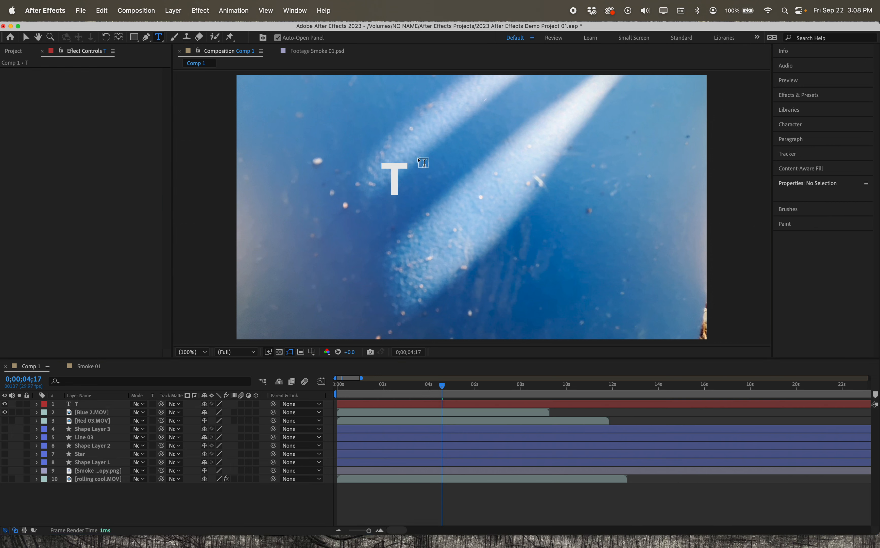
# Create a separate text layer with the letter E and line it up beside the T, at about 714, 490
pyautogui.click(420, 175)
pyautogui.write('E')
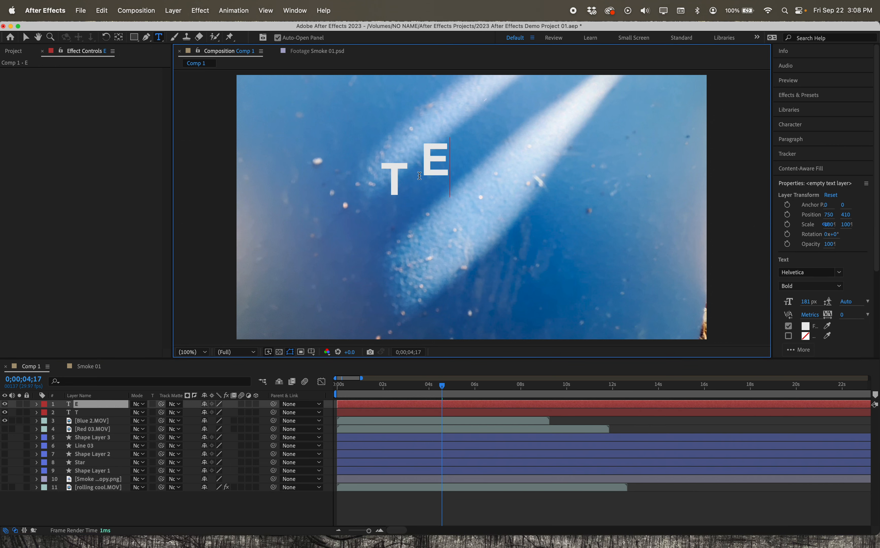
pyautogui.click(110, 508)
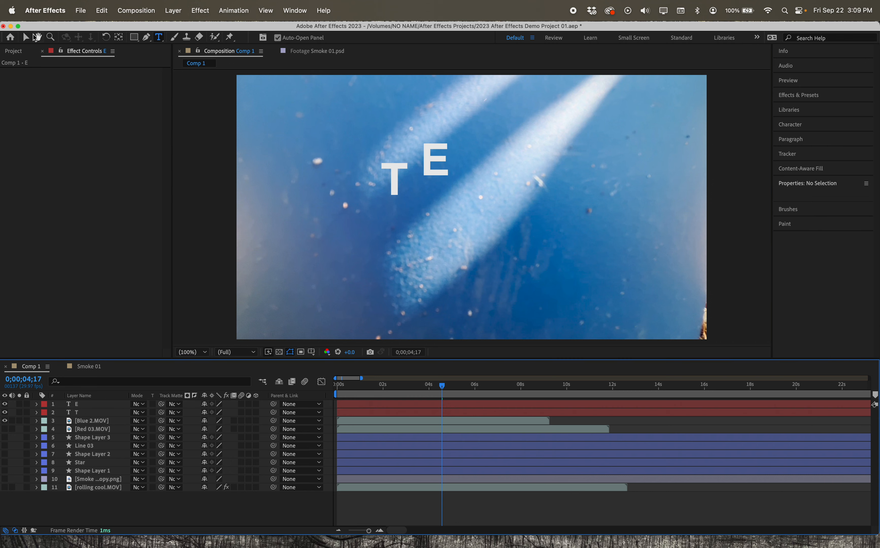
pyautogui.click(26, 38)
pyautogui.moveTo(436, 173); pyautogui.dragTo(429, 191)
pyautogui.click(472, 124)
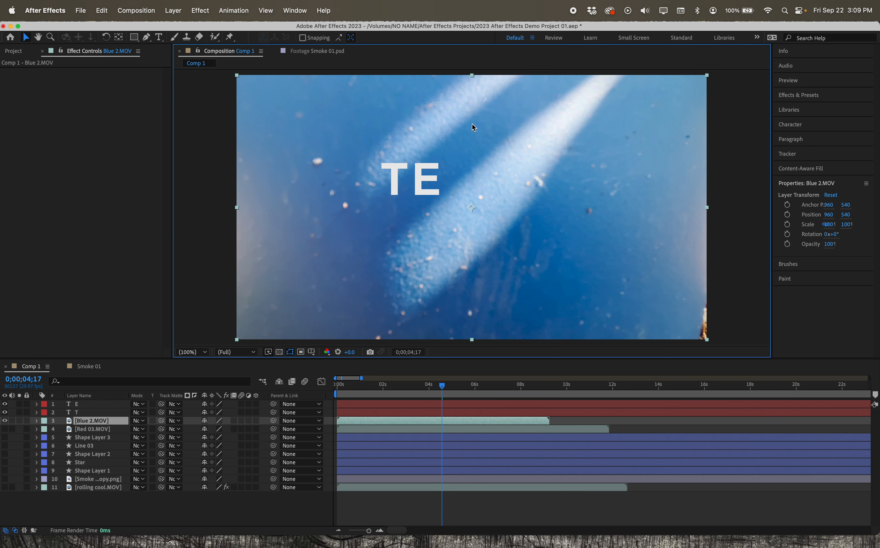
pyautogui.doubleClick(416, 192)
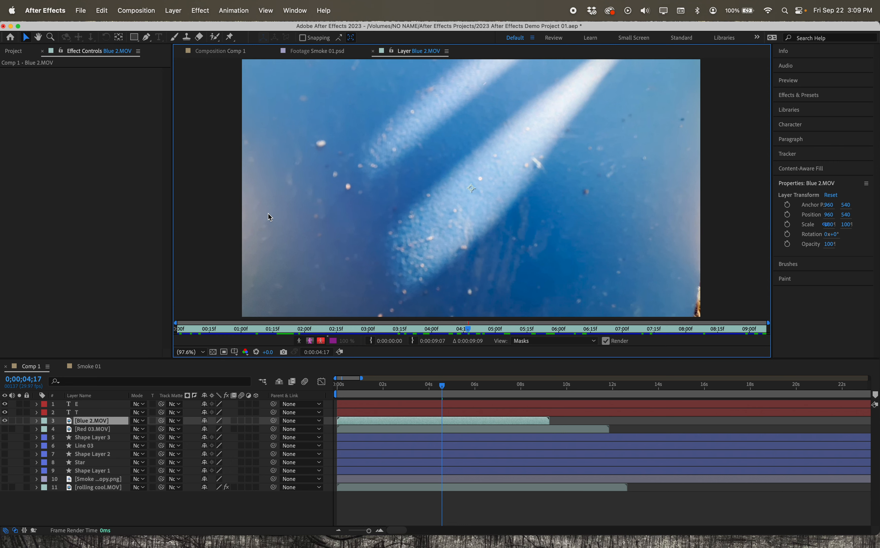
pyautogui.click(88, 410)
pyautogui.click(88, 403)
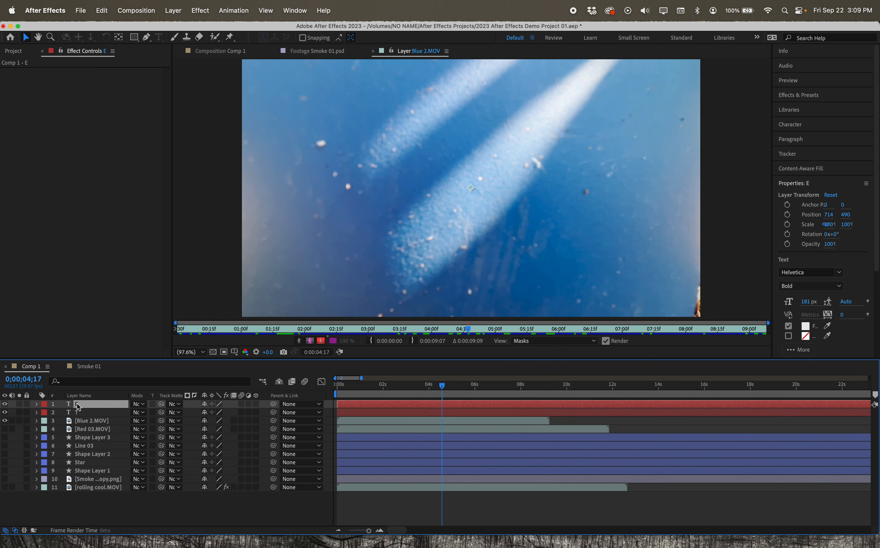
pyautogui.click(85, 366)
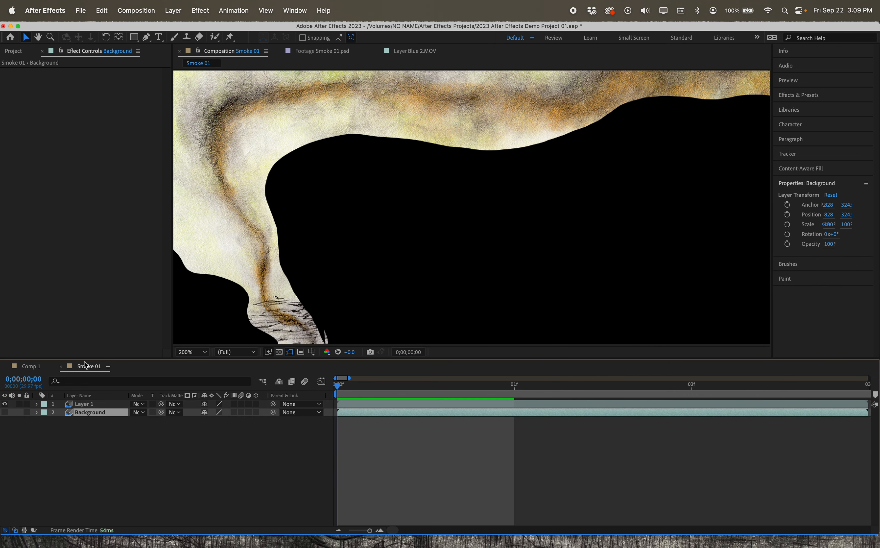
pyautogui.click(32, 367)
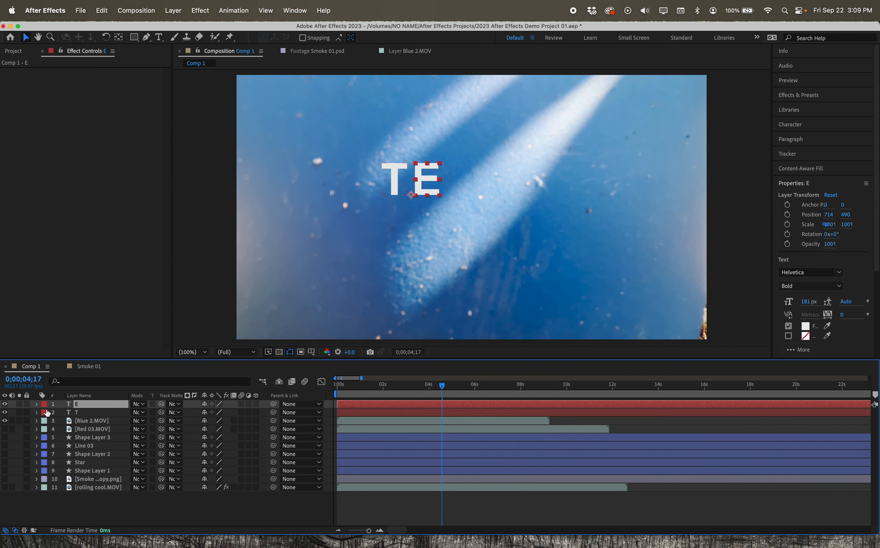
# Select the letter E in its text layer and change its font to Chalkduster
pyautogui.click(427, 193)
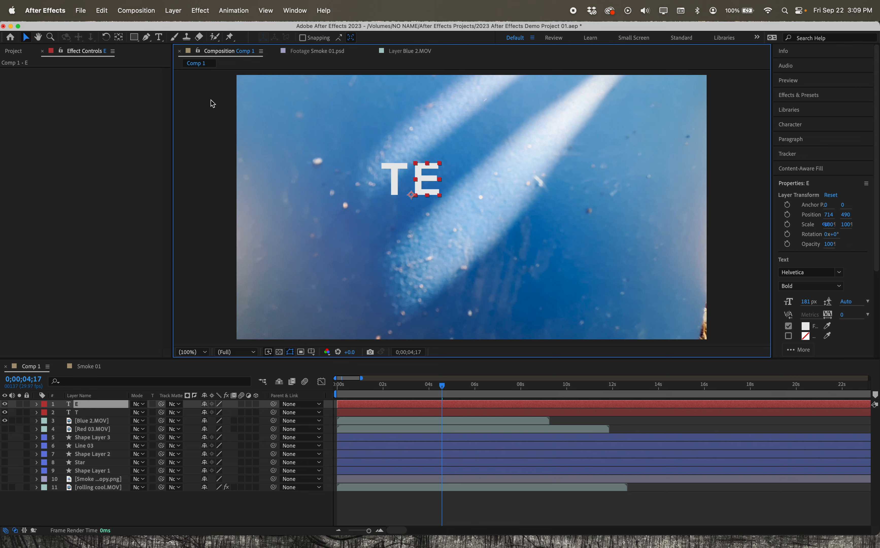
pyautogui.click(159, 37)
pyautogui.click(431, 175)
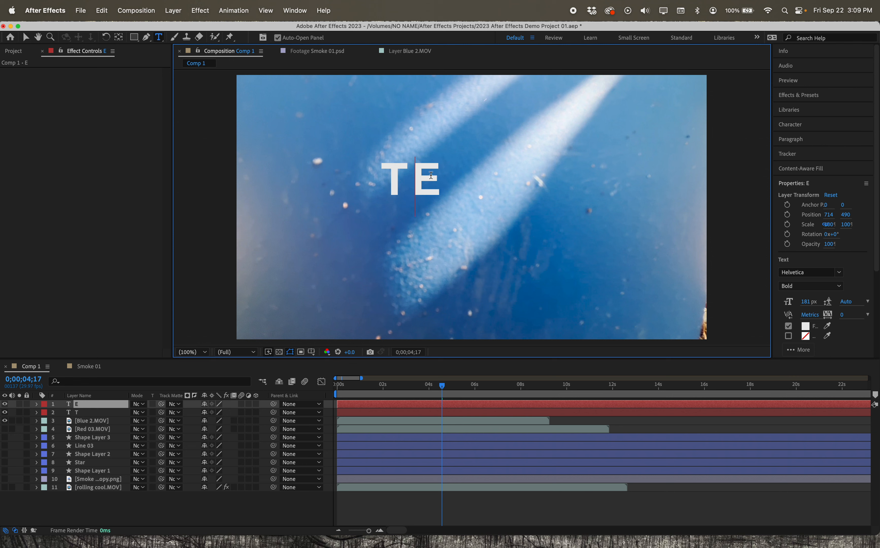
pyautogui.doubleClick(431, 176)
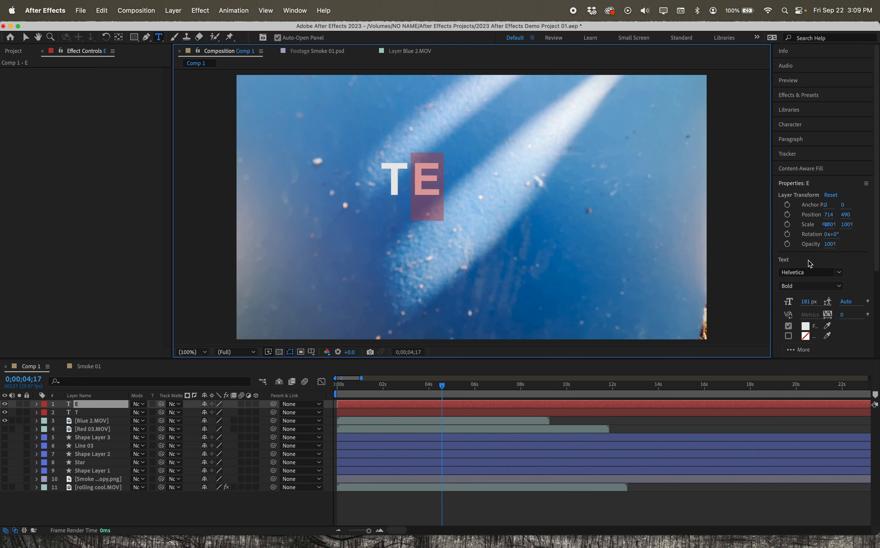
pyautogui.click(816, 272)
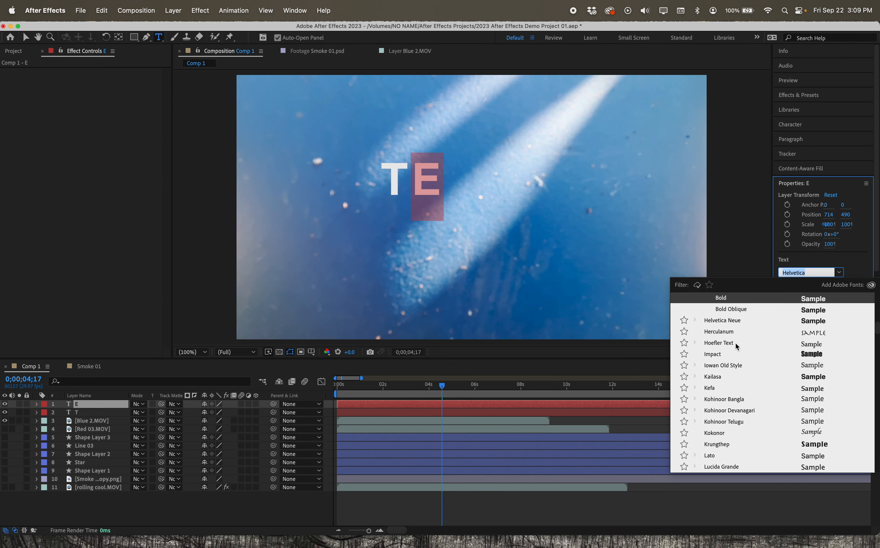
pyautogui.scroll(-5, 771, 423)
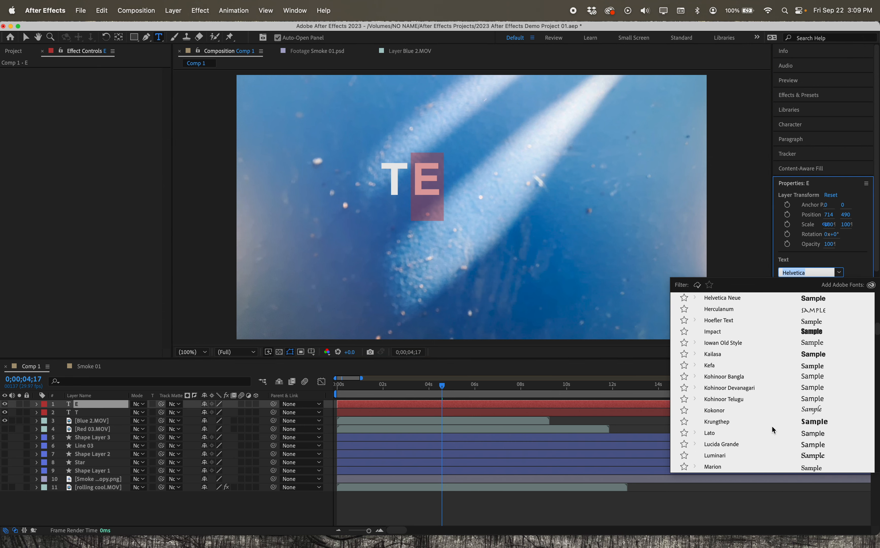
pyautogui.scroll(-10, 771, 426)
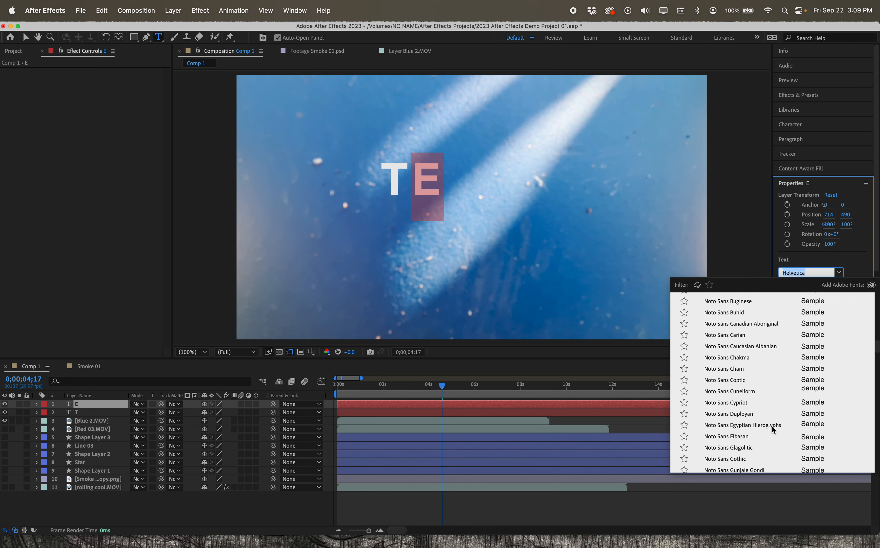
pyautogui.scroll(12, 772, 428)
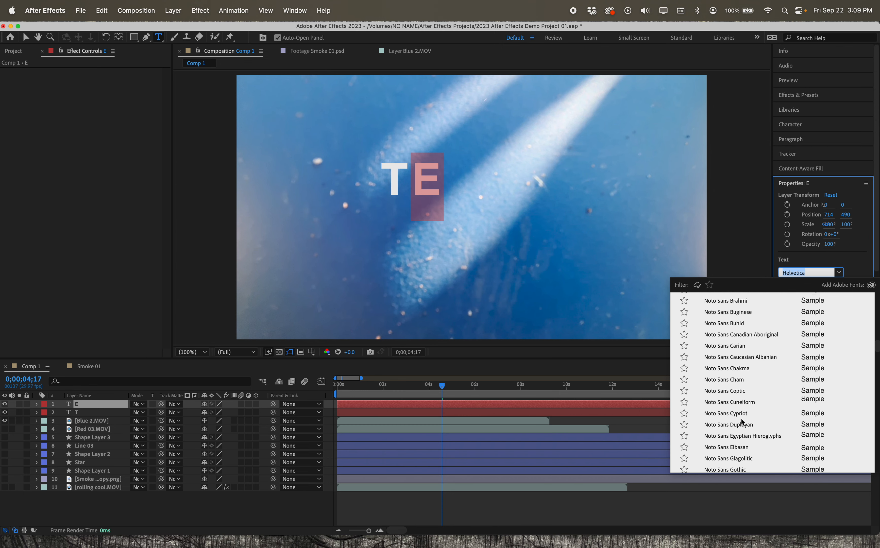
pyautogui.scroll(10, 742, 417)
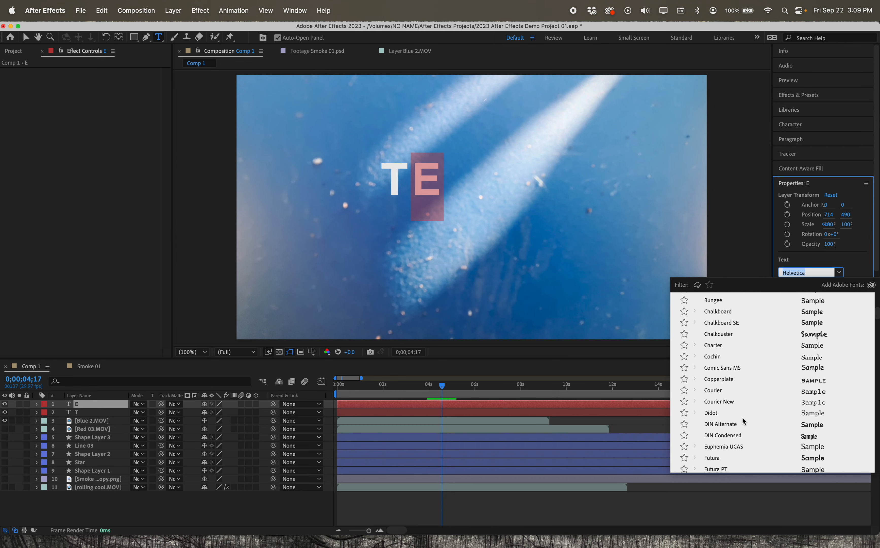
pyautogui.click(726, 334)
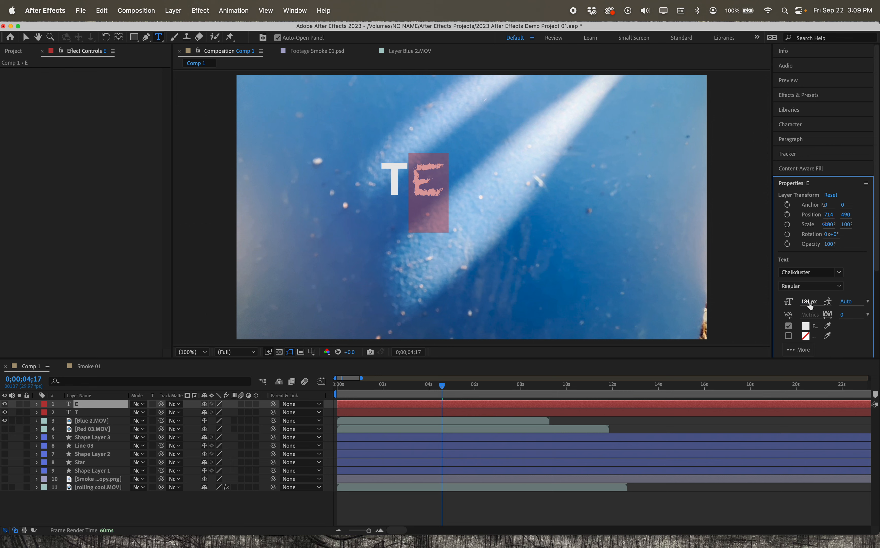
# Set the letter E's font size to 221 px and its fill colour to dark red, and deselect the layer
pyautogui.moveTo(815, 306)
pyautogui.mouseDown()
pyautogui.moveTo(828, 301)
pyautogui.moveTo(823, 308)
pyautogui.mouseUp()
pyautogui.click(808, 328)
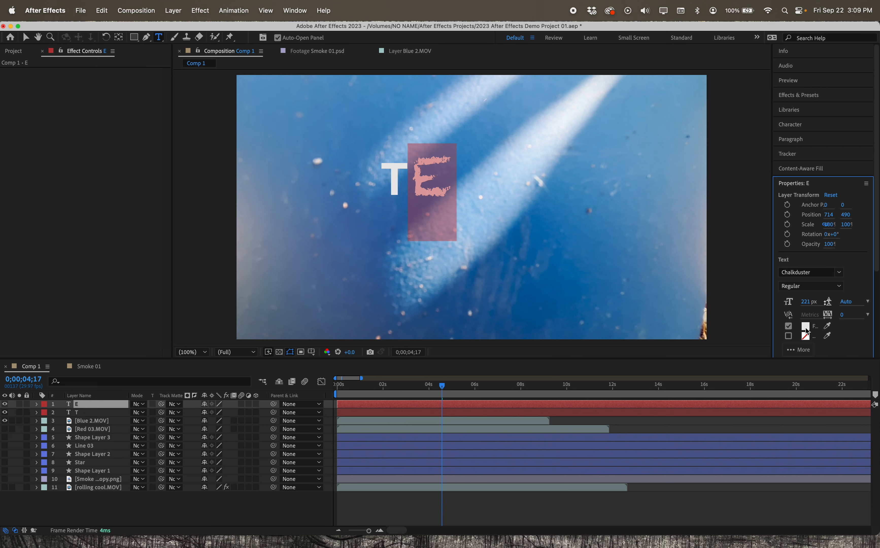
pyautogui.click(423, 271)
pyautogui.click(524, 232)
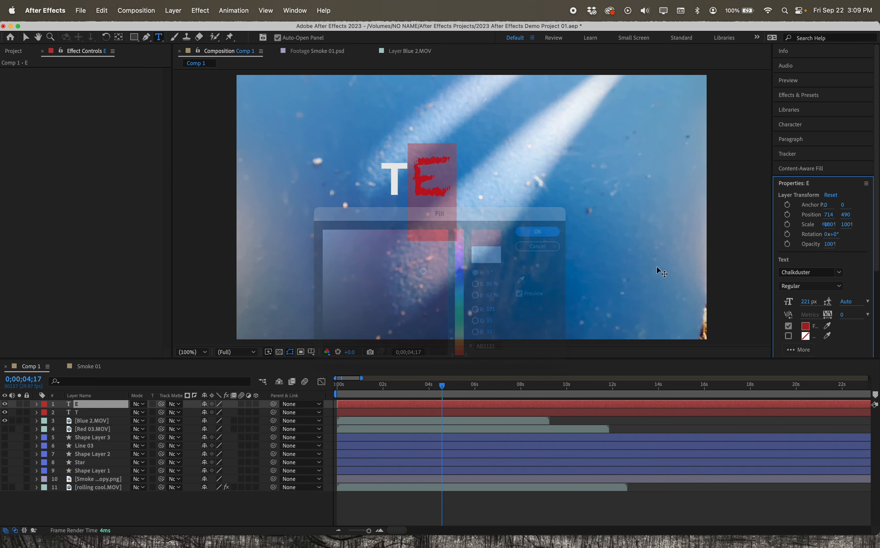
pyautogui.scroll(-5, 789, 315)
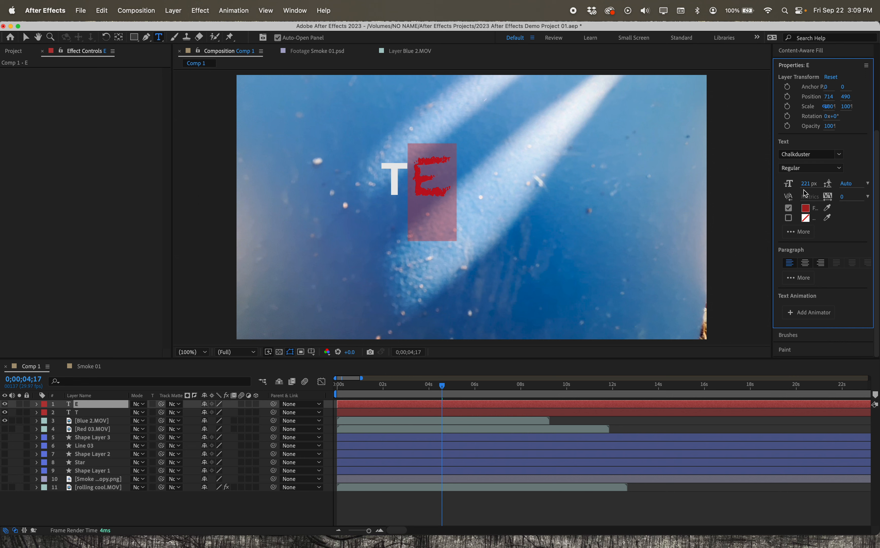
pyautogui.scroll(5, 812, 303)
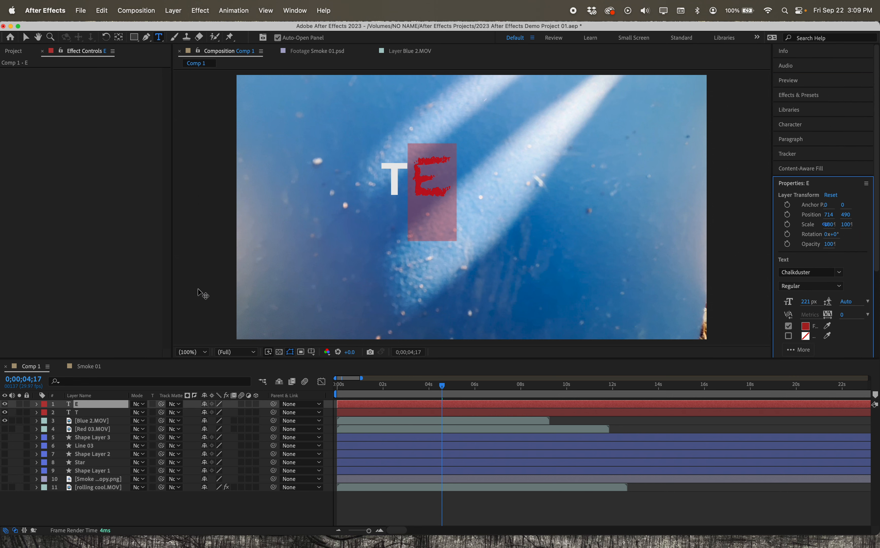
pyautogui.click(269, 275)
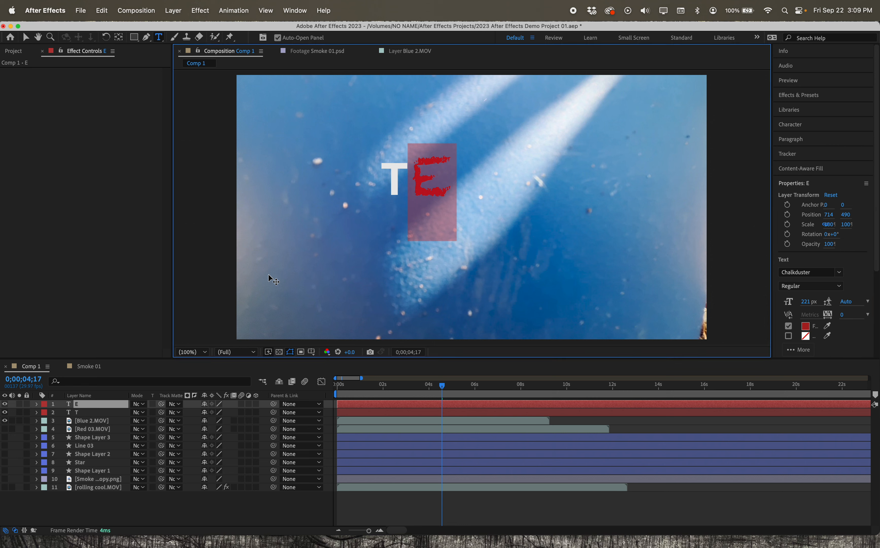
pyautogui.click(155, 514)
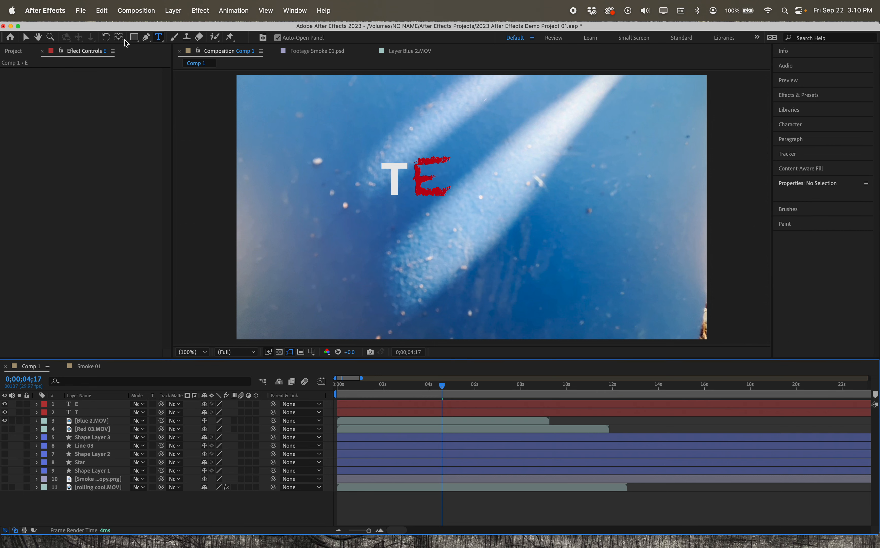
# Add a new text layer reading TEXT, set it in Futura Condensed Medium, and place it below the letters at about 700, 874
pyautogui.click(370, 105)
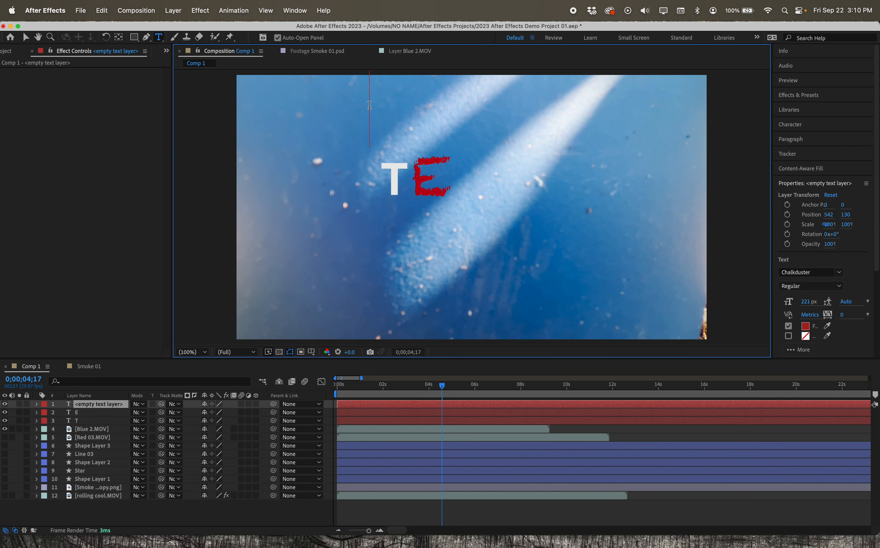
pyautogui.write('TEXT')
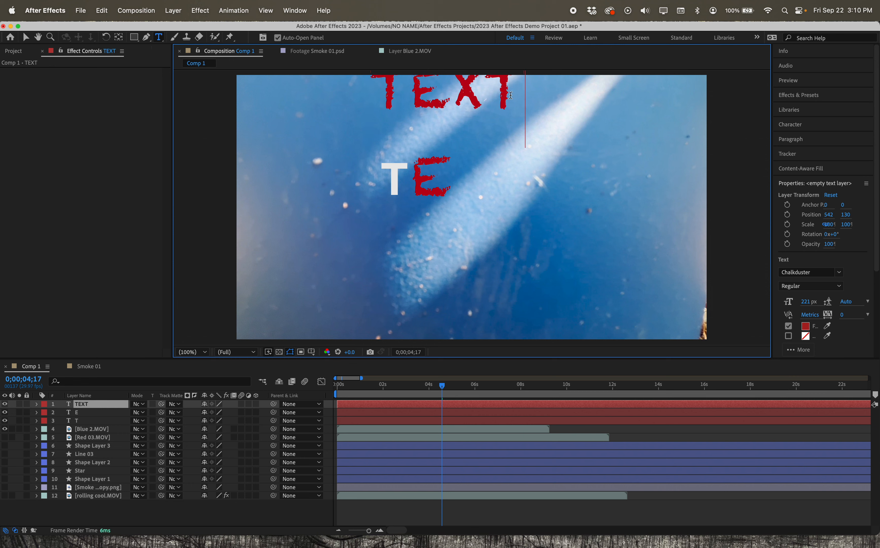
pyautogui.moveTo(522, 93); pyautogui.dragTo(417, 124)
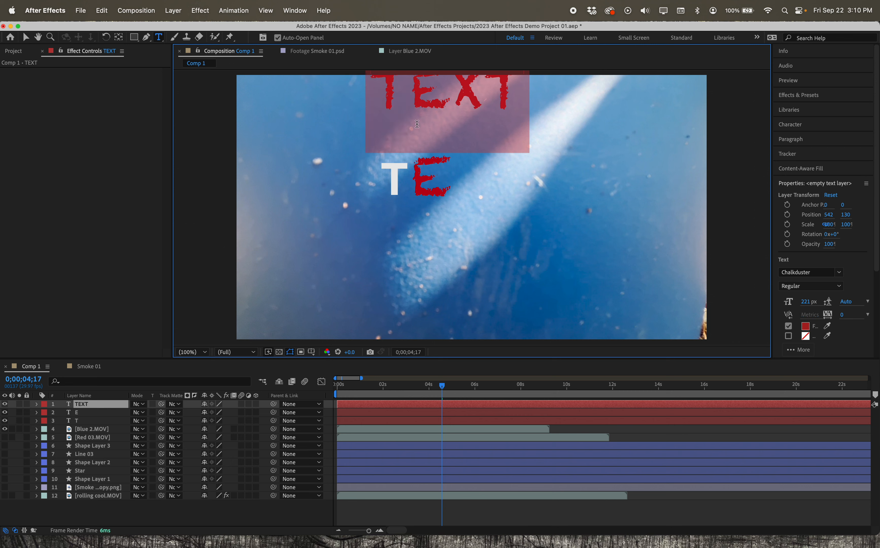
pyautogui.click(838, 272)
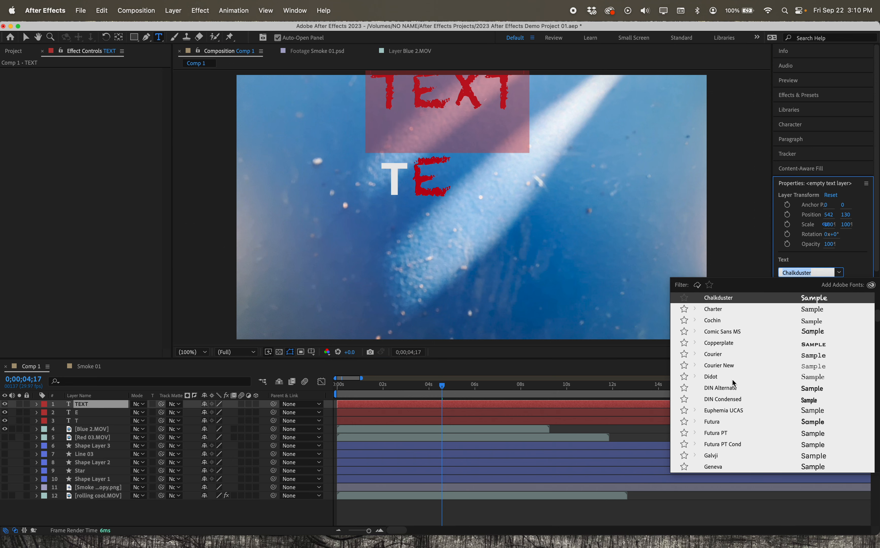
pyautogui.scroll(-1, 732, 379)
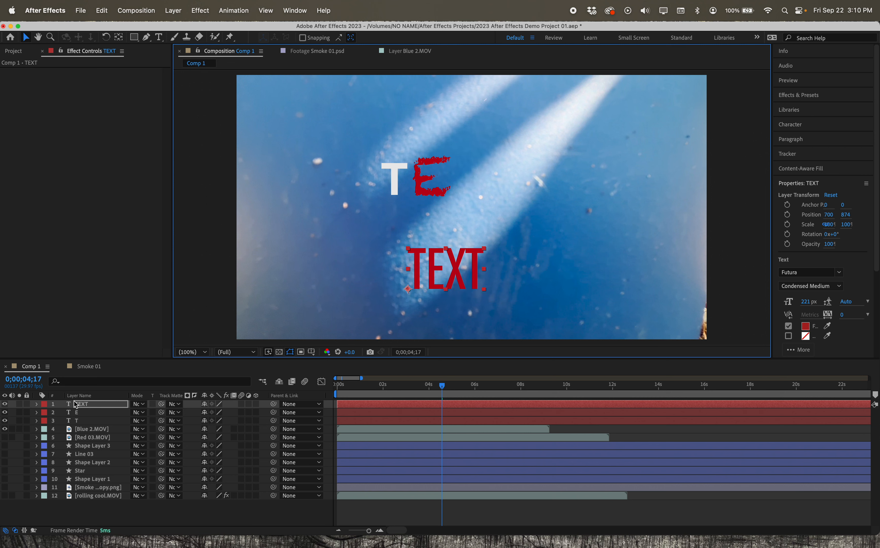
pyautogui.scroll(-5, 799, 317)
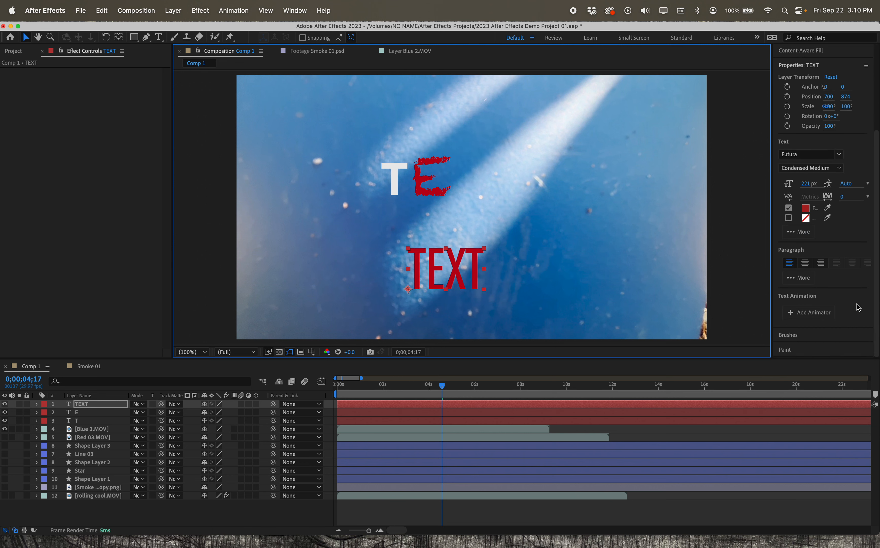
# Add a Character Offset animator to the TEXT layer and change the layer's font to Helvetica Light
pyautogui.click(801, 315)
pyautogui.moveTo(776, 419)
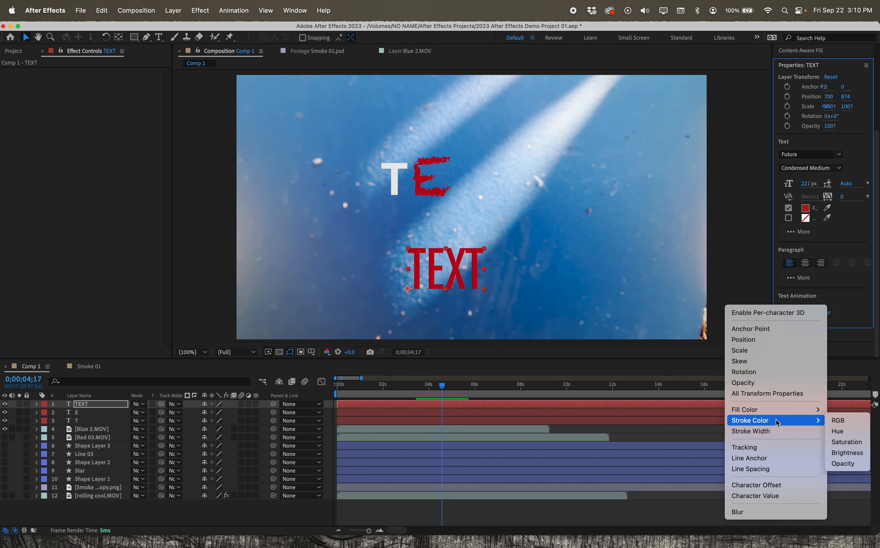
pyautogui.click(776, 485)
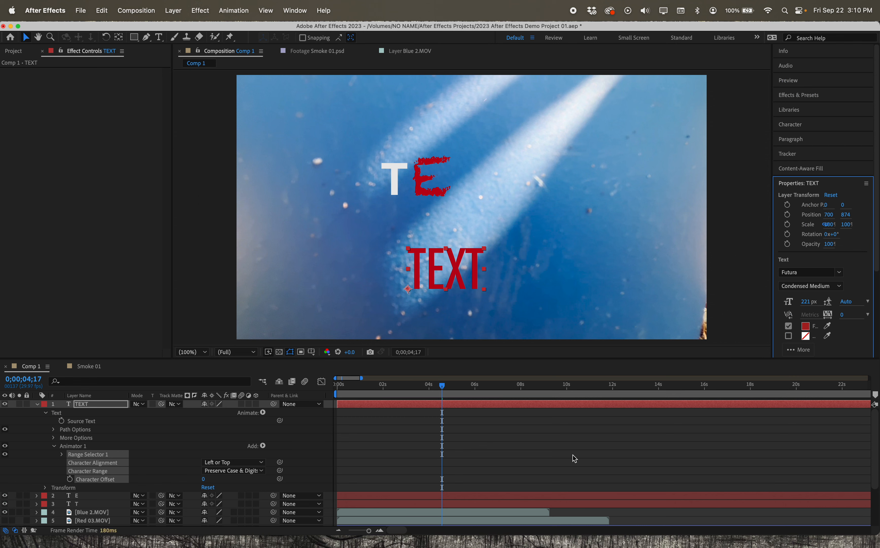
pyautogui.click(838, 272)
pyautogui.click(832, 280)
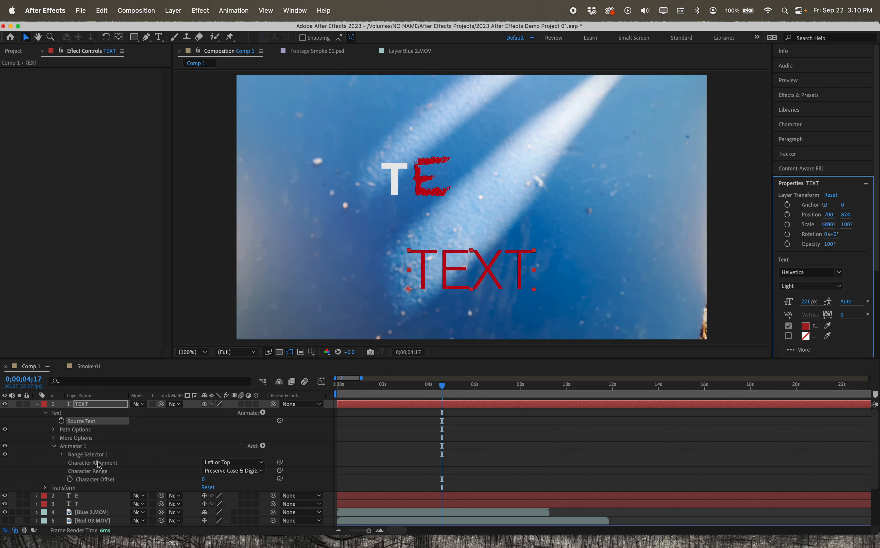
# Keyframe the TEXT layer's character offset at 22 at the composition start and at a different value at 0;00;01;28
pyautogui.click(102, 472)
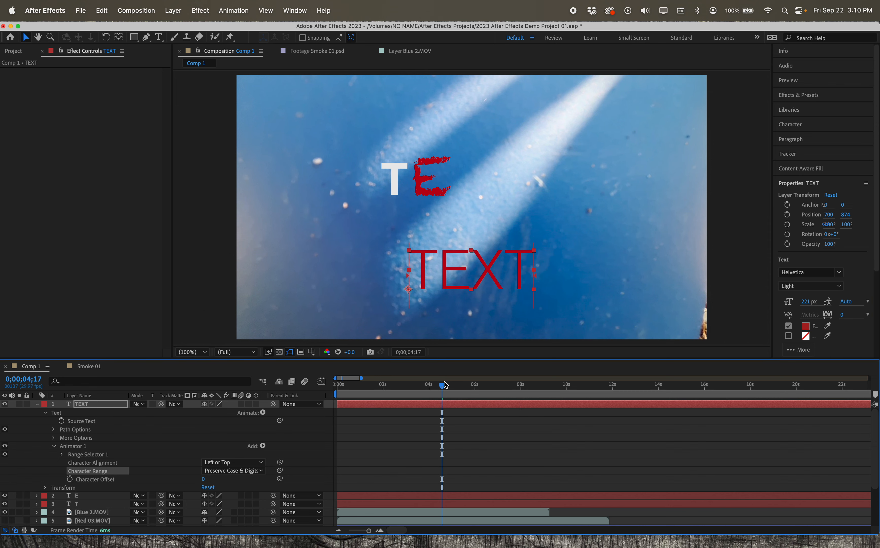
pyautogui.moveTo(445, 385); pyautogui.dragTo(337, 384)
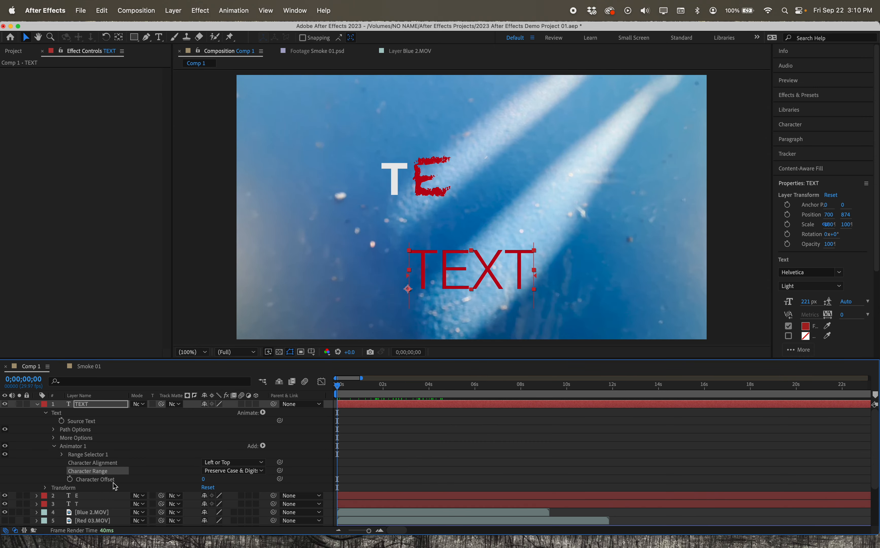
pyautogui.moveTo(205, 480); pyautogui.dragTo(183, 488)
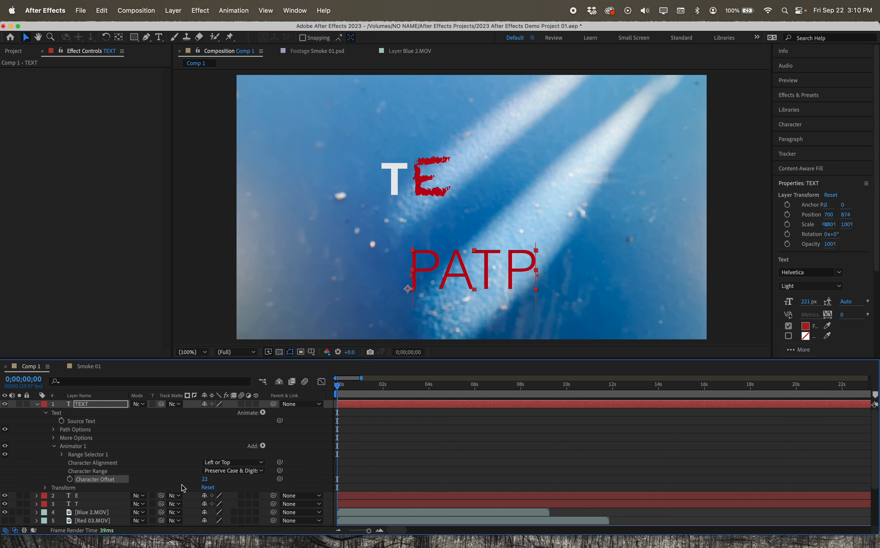
pyautogui.click(70, 479)
pyautogui.moveTo(338, 389); pyautogui.dragTo(382, 385)
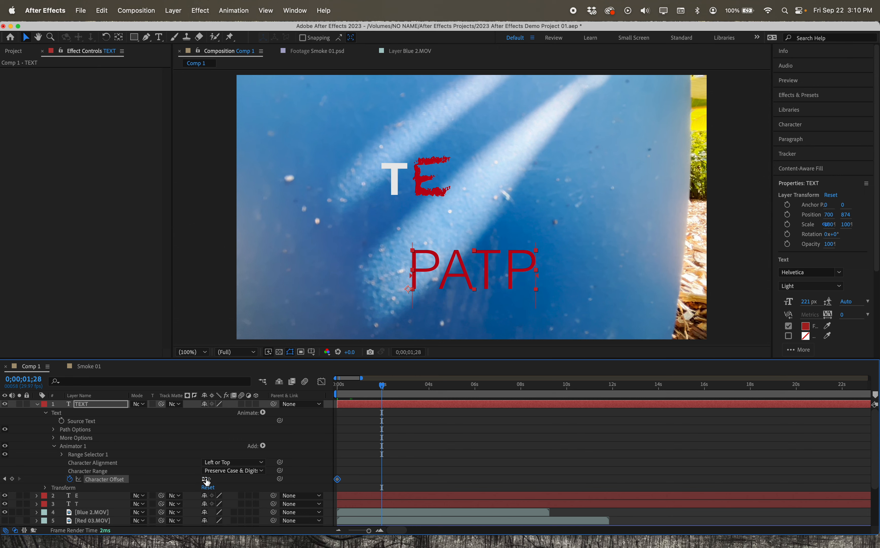
pyautogui.moveTo(206, 479); pyautogui.dragTo(236, 479)
pyautogui.moveTo(381, 386); pyautogui.dragTo(335, 391)
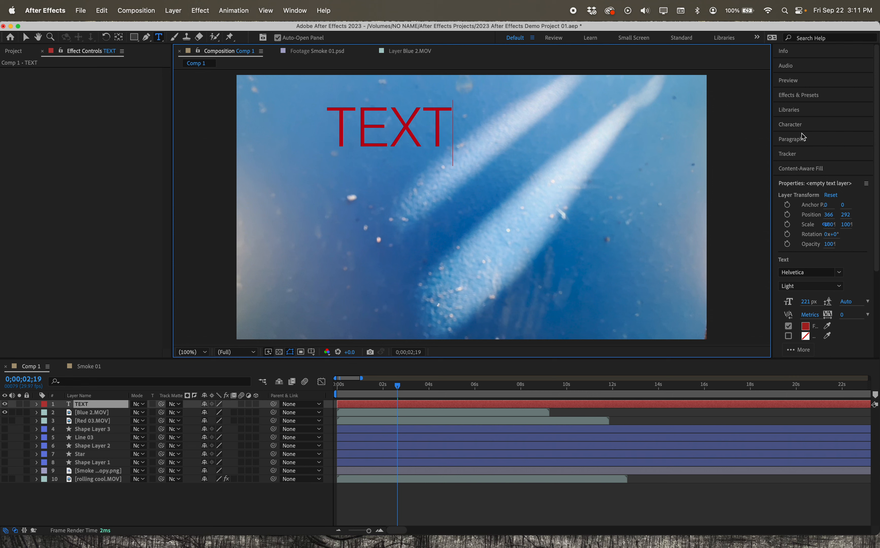
# Find the Center Spiral preset among the Animate In text animation presets and apply it to the TEXT layer
pyautogui.click(798, 98)
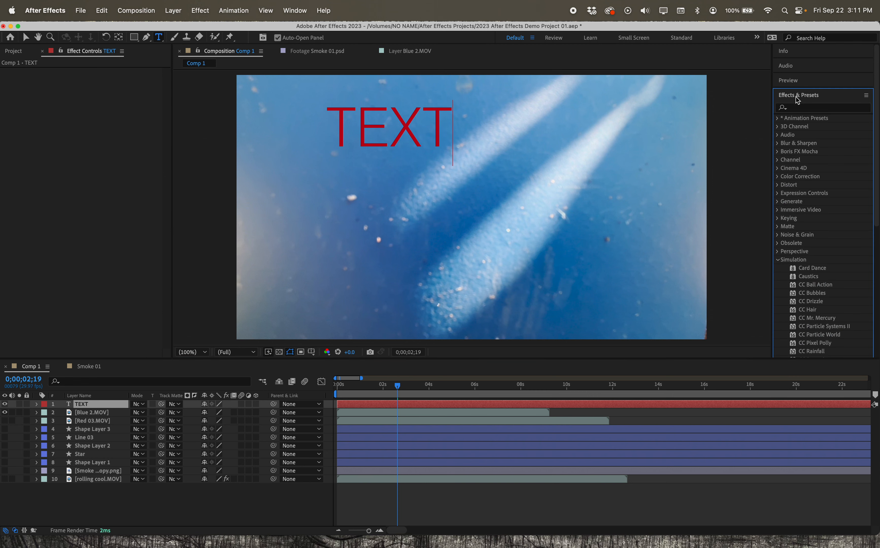
pyautogui.click(779, 262)
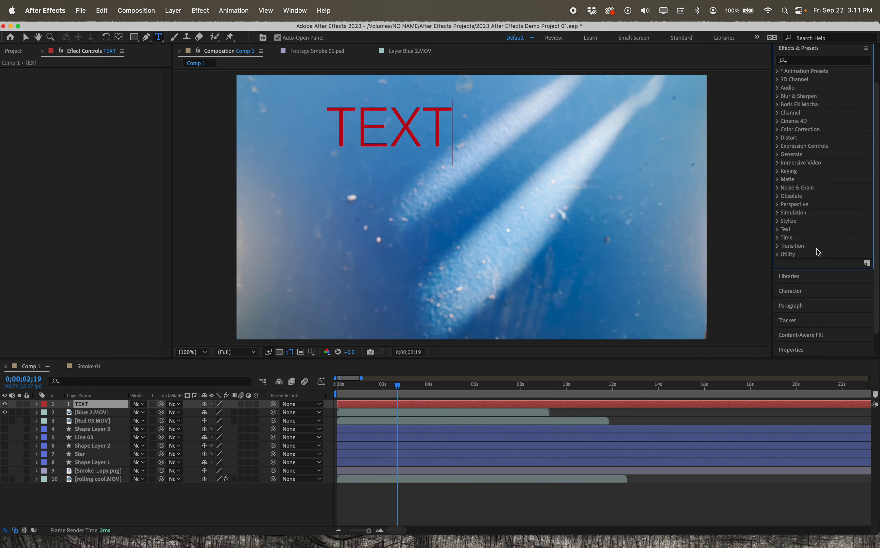
pyautogui.scroll(3, 819, 252)
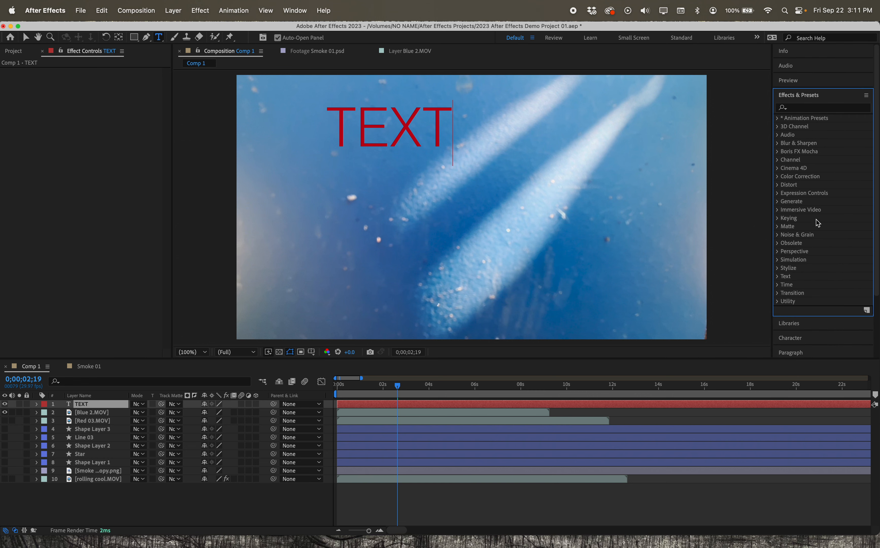
pyautogui.click(777, 117)
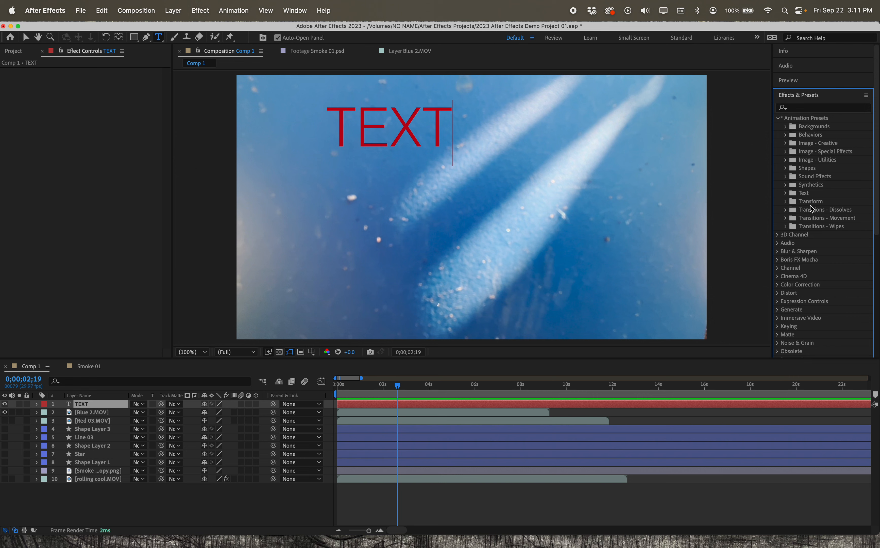
pyautogui.click(786, 194)
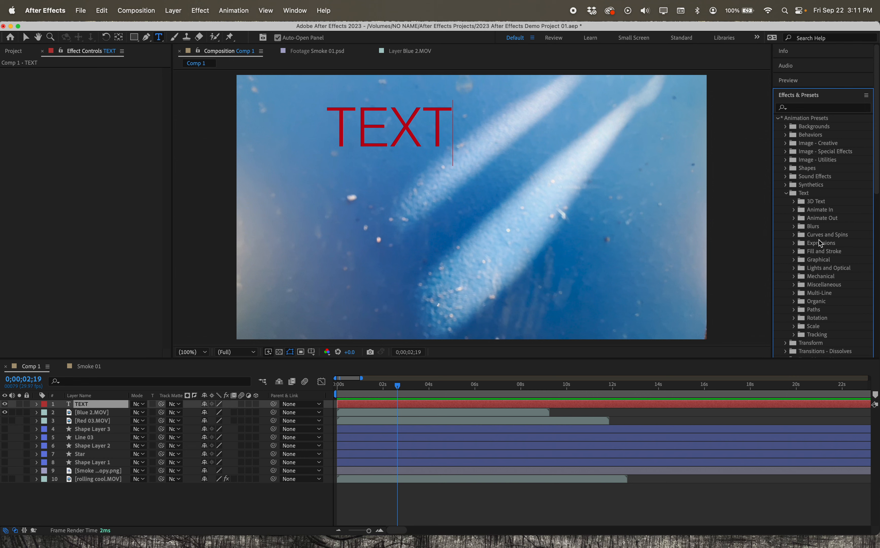
pyautogui.click(795, 210)
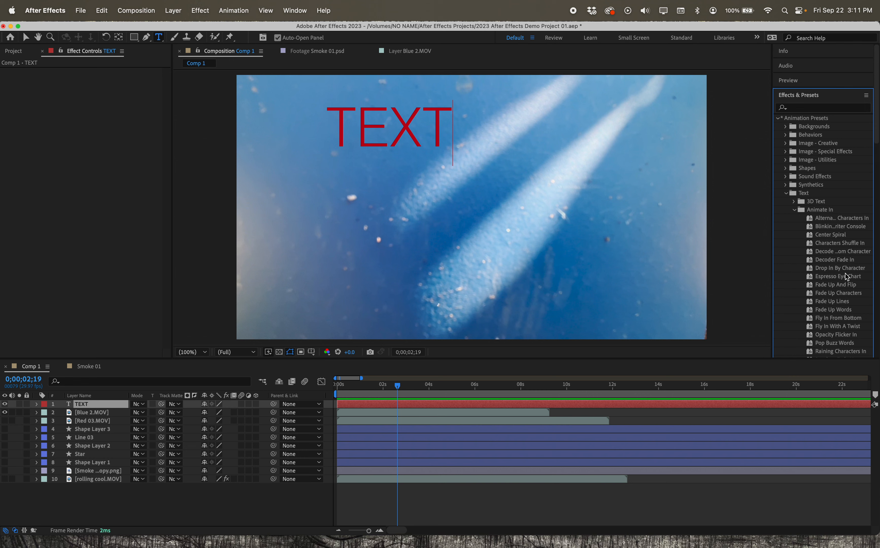
pyautogui.click(827, 228)
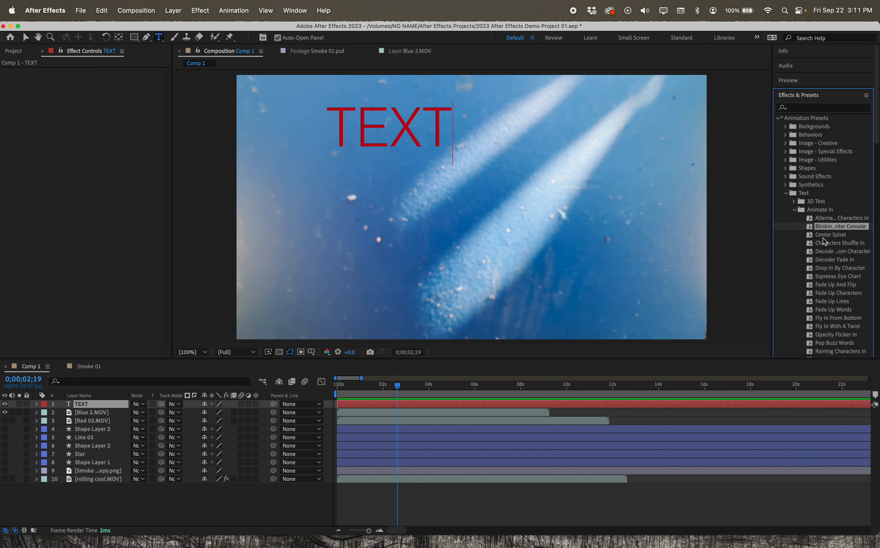
pyautogui.click(815, 236)
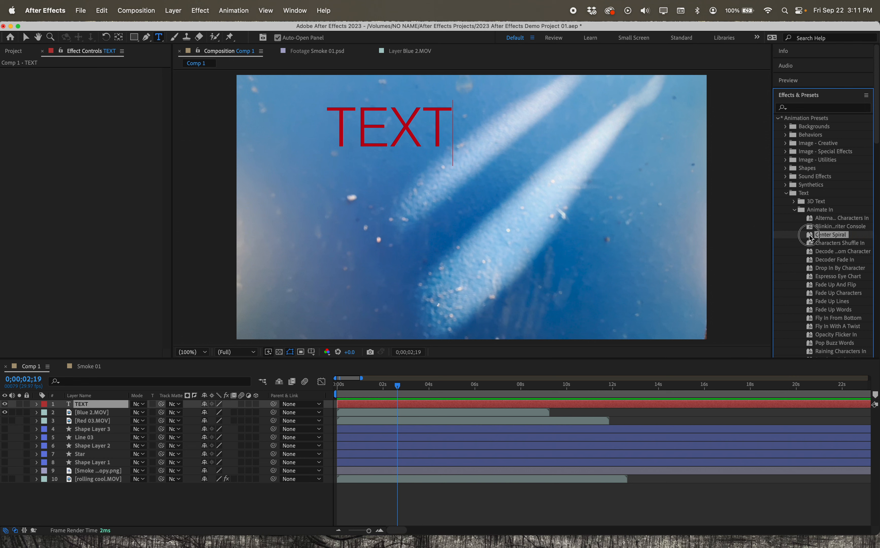
pyautogui.moveTo(810, 238); pyautogui.dragTo(463, 399)
pyautogui.press('v')
# Preview the TEXT layer's preset animation from 0;00;03;19
pyautogui.moveTo(394, 385); pyautogui.dragTo(420, 376)
pyautogui.press('space')
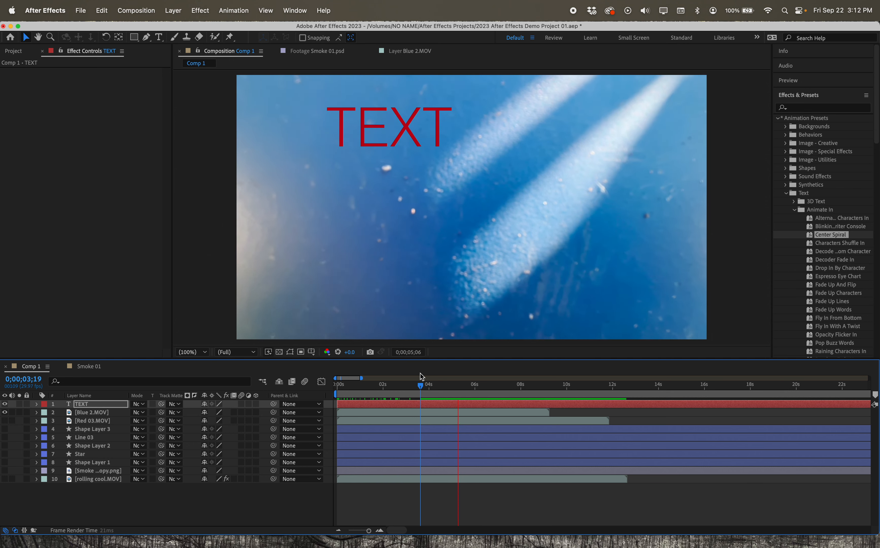
pyautogui.press('space')
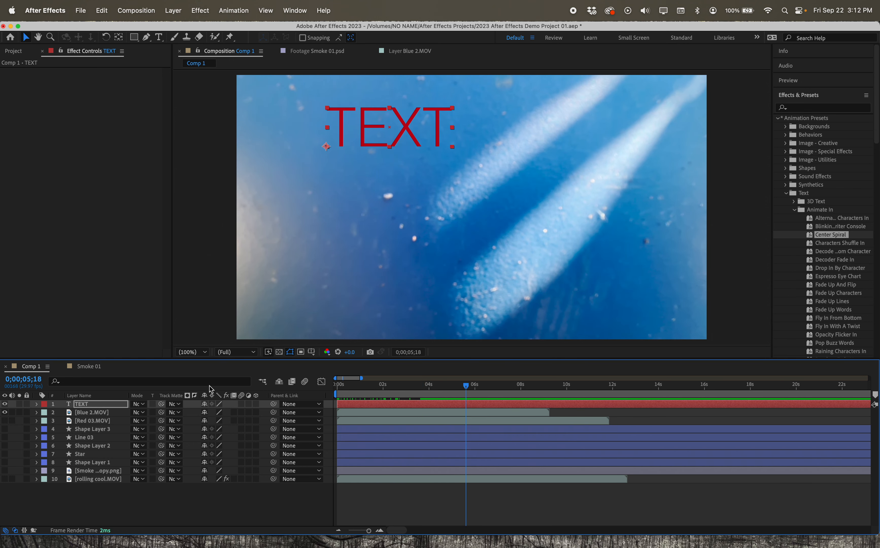
# Move the Spiral animator's two rotation keyframes on the TEXT layer to the composition start and about 3 seconds
pyautogui.click(37, 405)
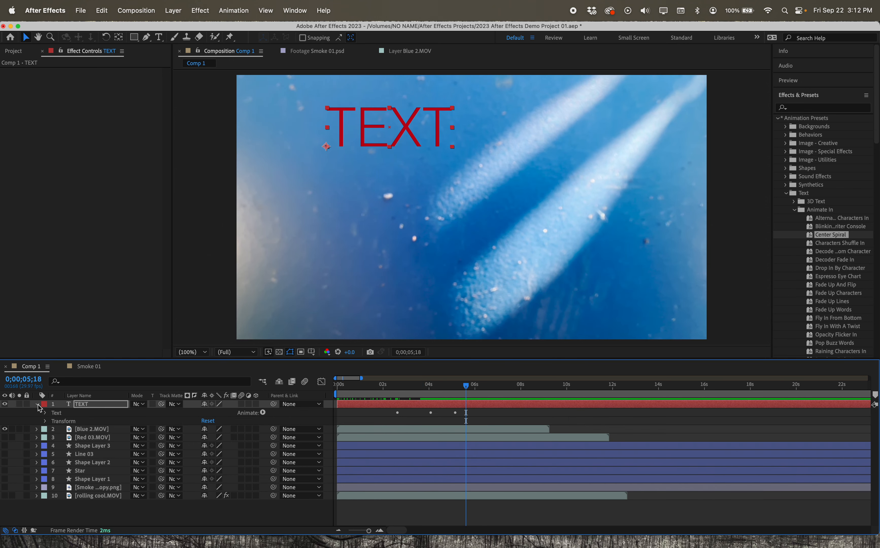
pyautogui.click(45, 413)
pyautogui.click(55, 446)
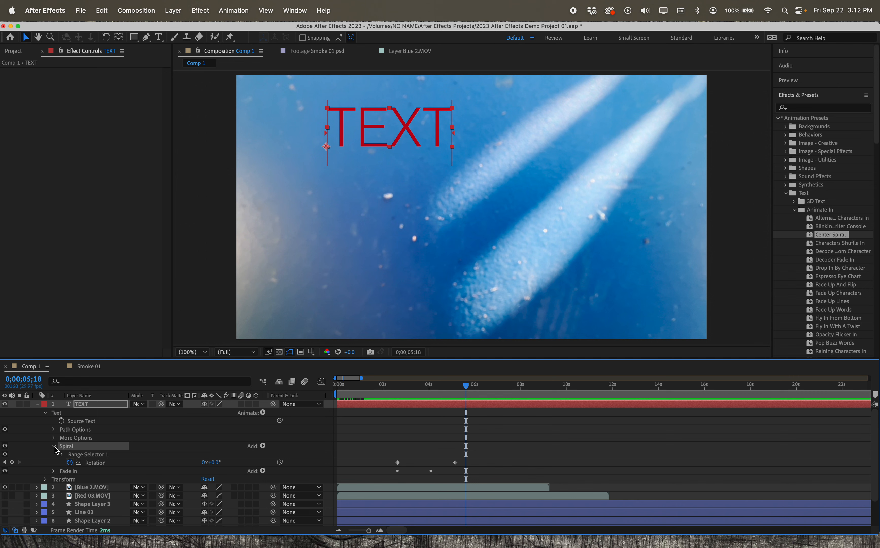
pyautogui.moveTo(398, 463); pyautogui.dragTo(336, 462)
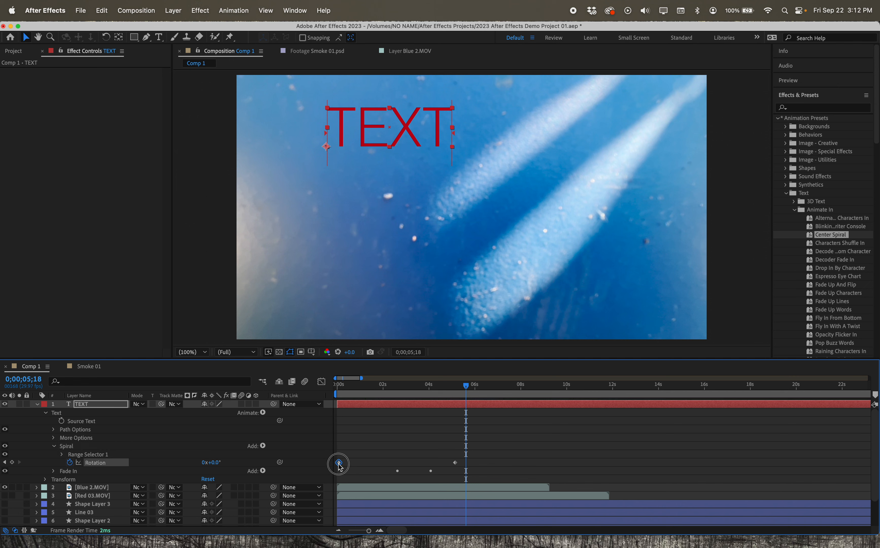
pyautogui.moveTo(455, 463); pyautogui.dragTo(370, 471)
pyautogui.click(399, 472)
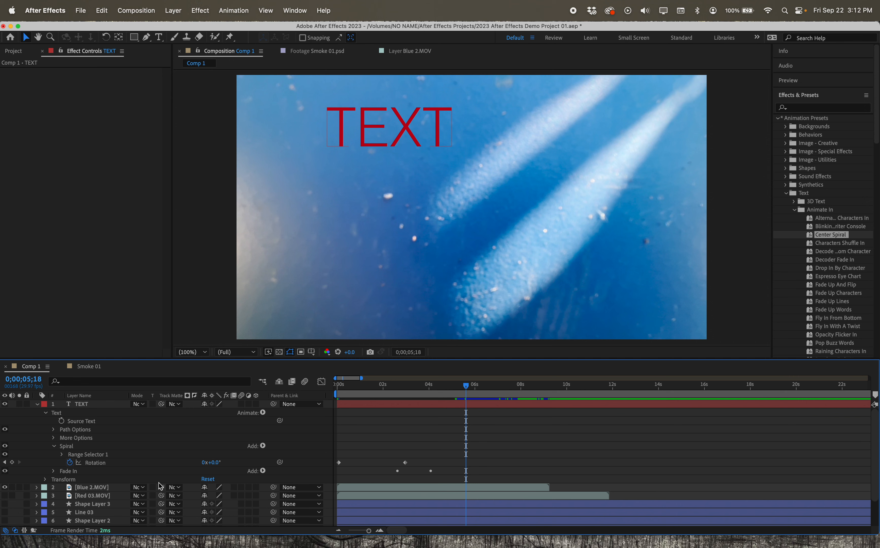
# Move the Fade In animator's two opacity keyframes on the TEXT layer to near the composition start and about 3.3 seconds
pyautogui.click(54, 471)
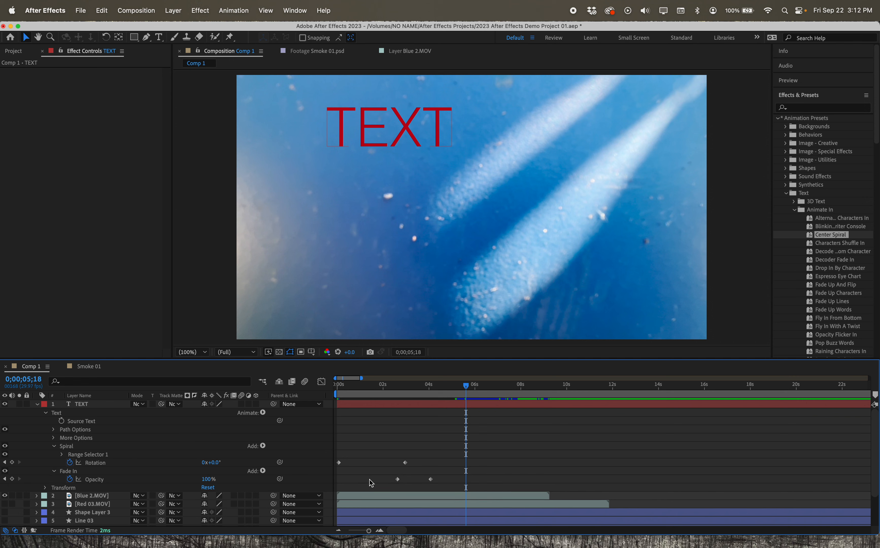
pyautogui.moveTo(398, 480); pyautogui.dragTo(340, 480)
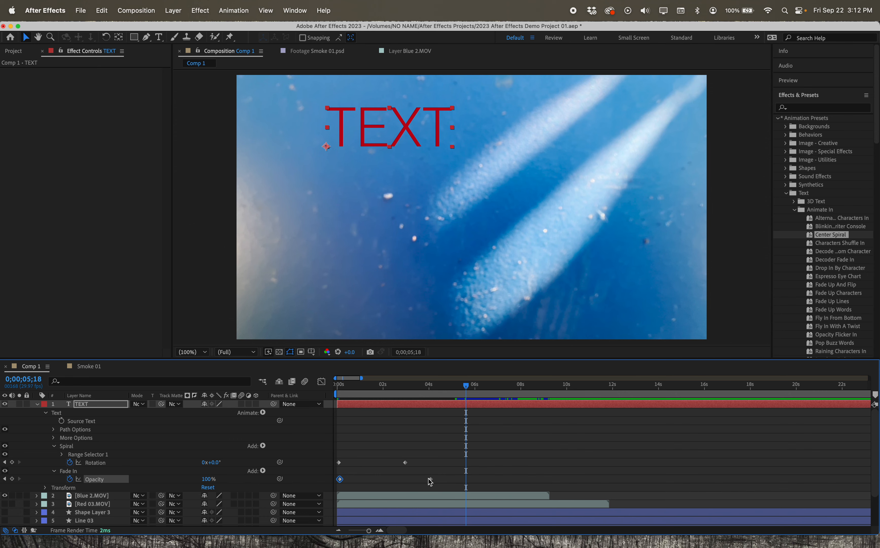
pyautogui.moveTo(430, 479); pyautogui.dragTo(414, 485)
# Play back the retimed spiral and fade-in text animation from the beginning of the composition
pyautogui.moveTo(466, 385); pyautogui.dragTo(340, 388)
pyautogui.press('space')
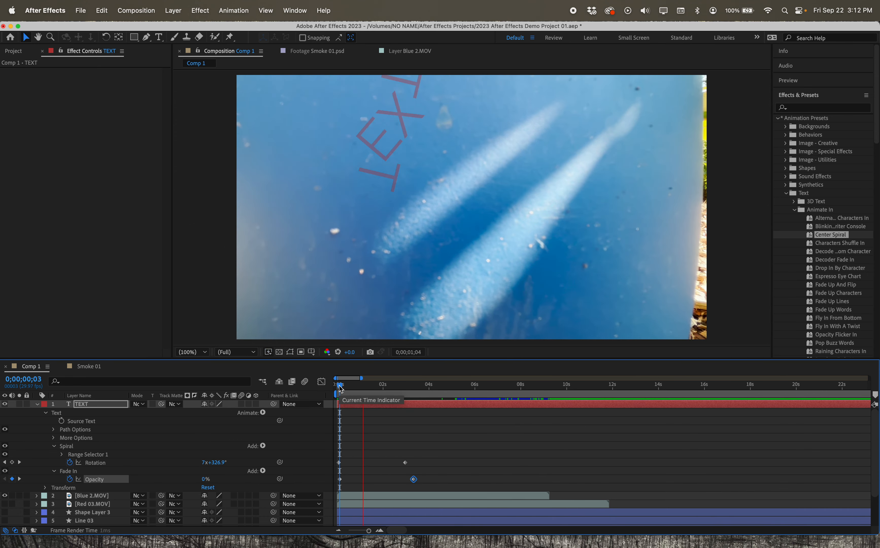
pyautogui.press('space')
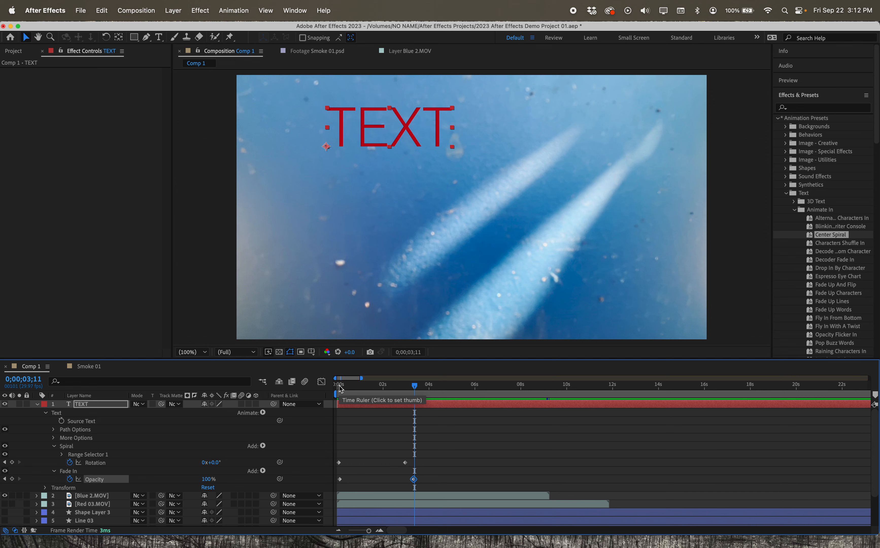
# Look through the available text animation presets, and collapse the Animation Presets and Text categories
pyautogui.scroll(-10, 824, 277)
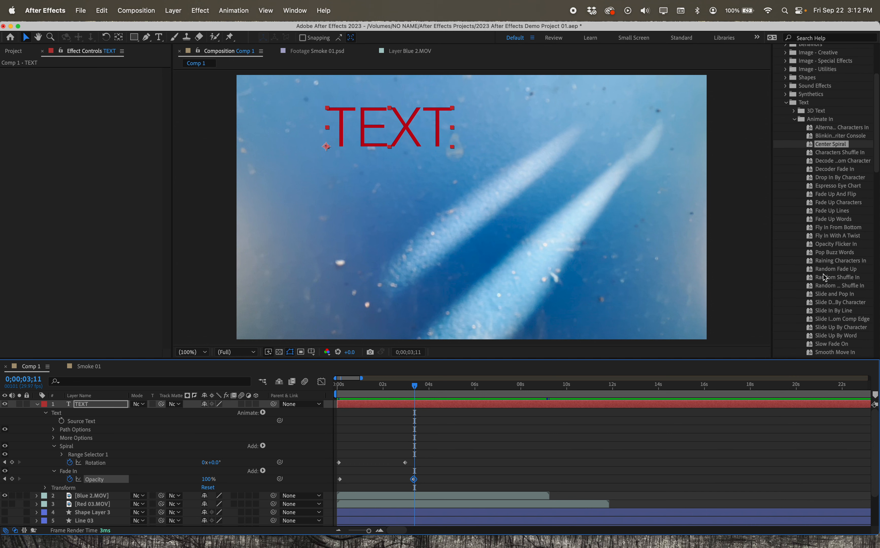
pyautogui.scroll(-2, 824, 277)
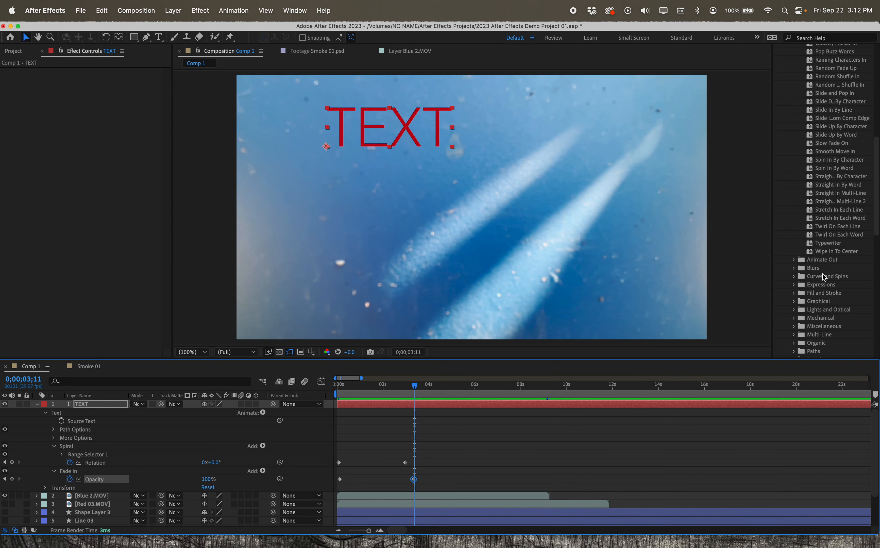
pyautogui.scroll(-2, 824, 277)
pyautogui.scroll(15, 821, 236)
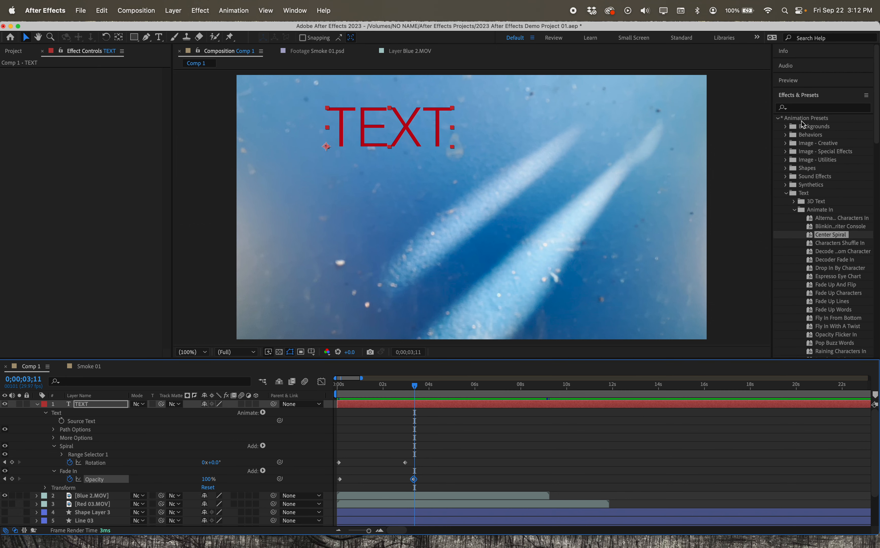
pyautogui.click(779, 119)
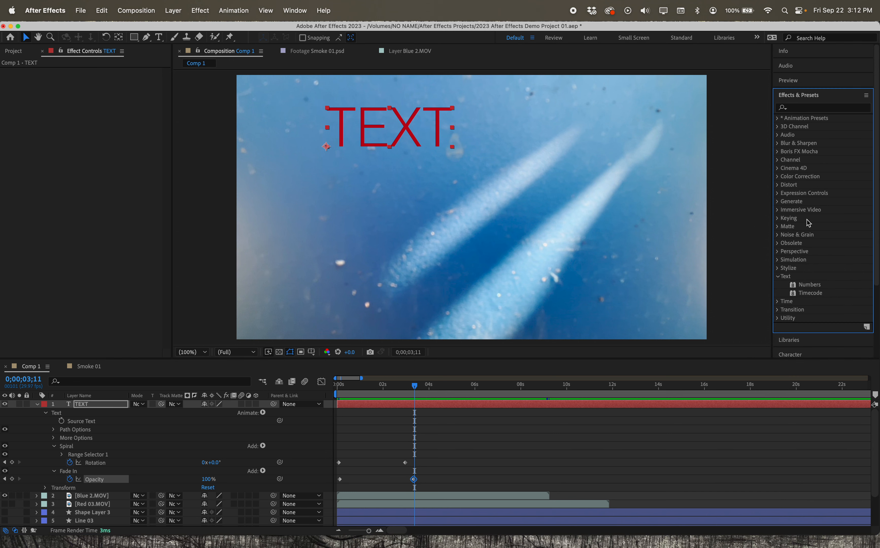
pyautogui.click(780, 277)
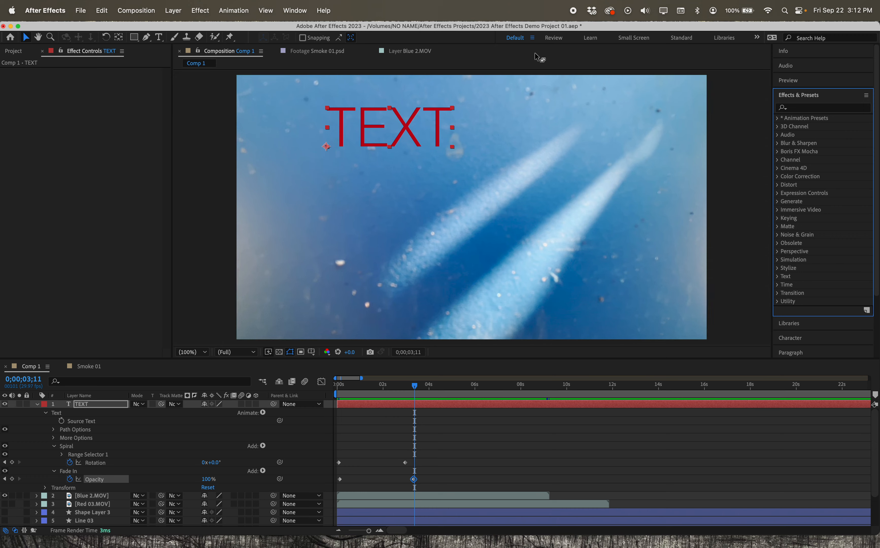